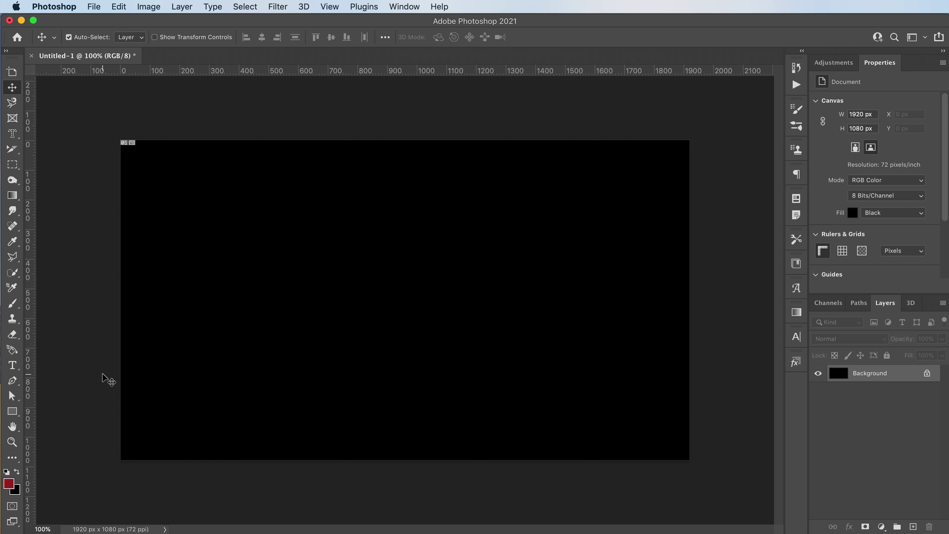
Draw a 1 pt horizontal line across the full canvas width with no fill and a white stroke.
left_click(13, 412)
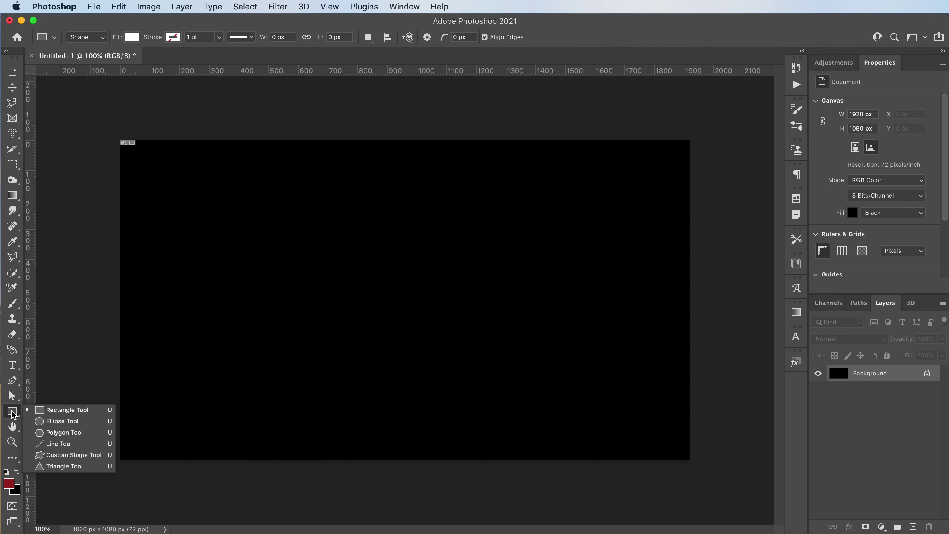
left_click(76, 443)
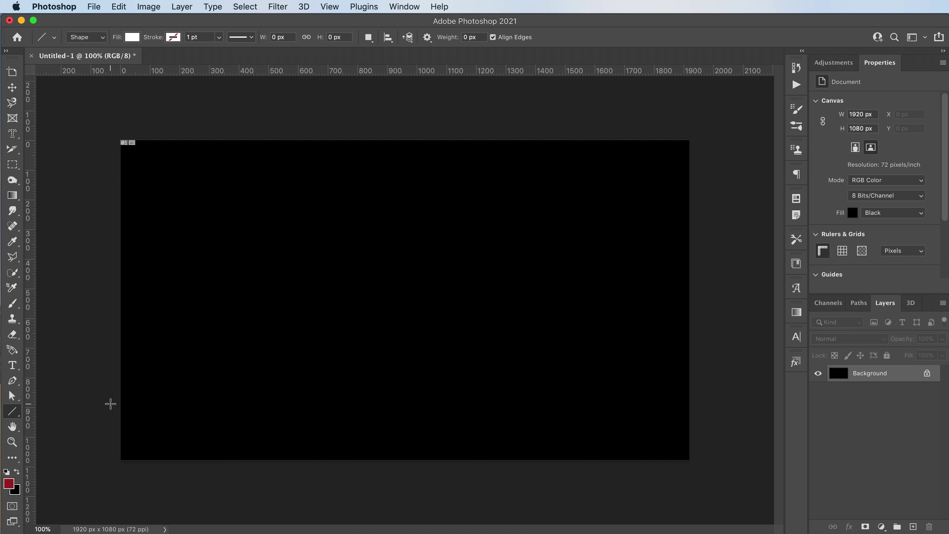
left_click_drag(98, 273, 697, 273)
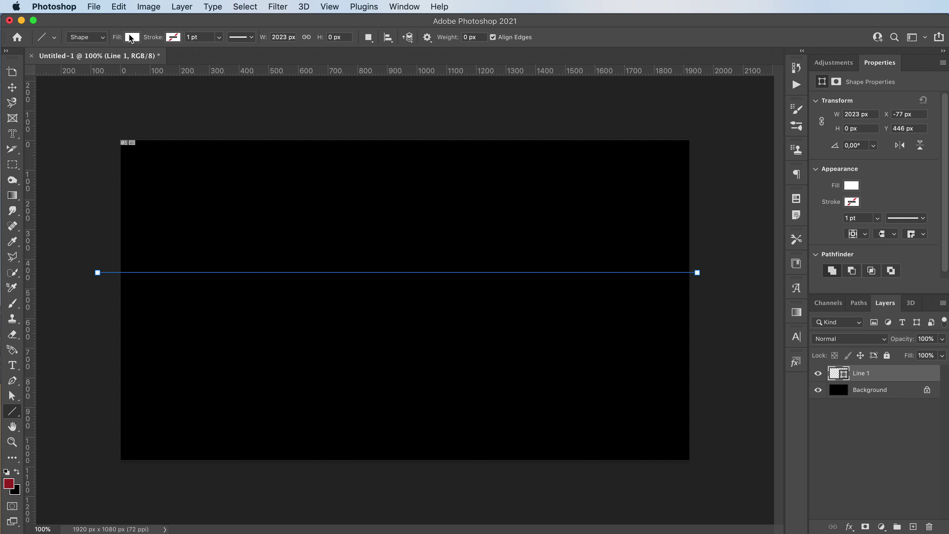
left_click(131, 37)
left_click(62, 61)
left_click(170, 39)
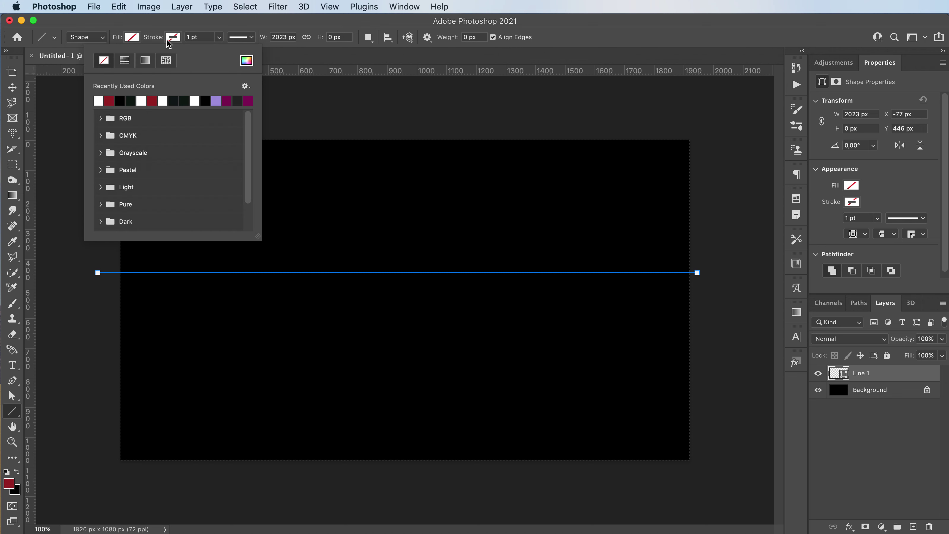
left_click(98, 101)
left_click(221, 25)
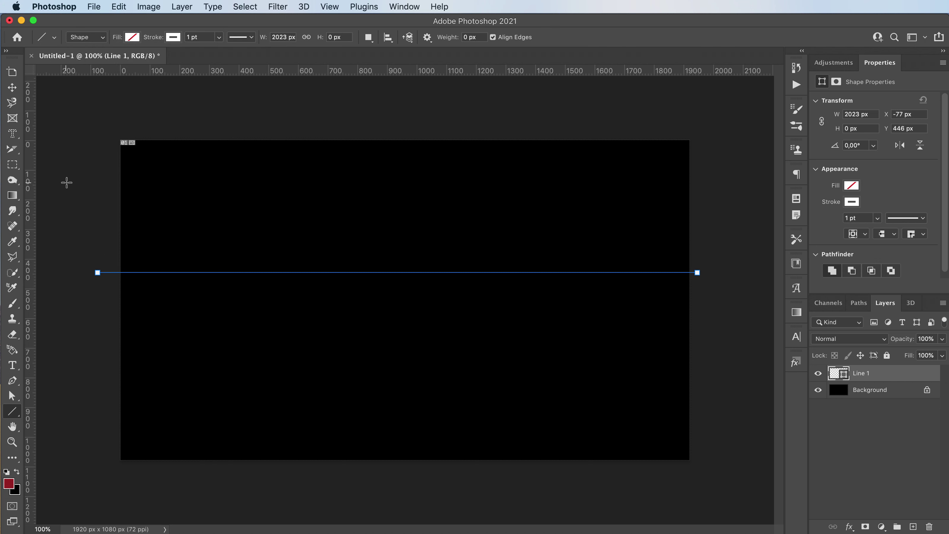
left_click(11, 83)
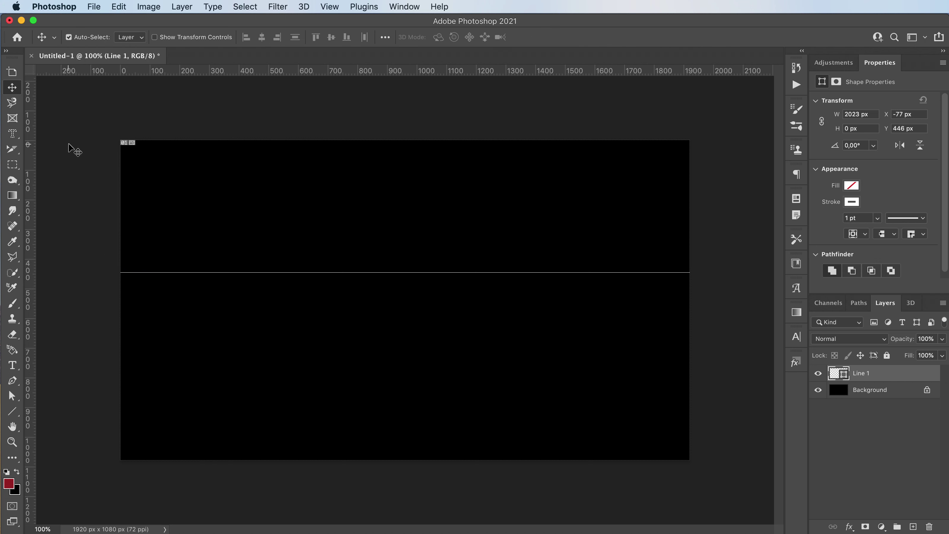
Duplicate the line twice, shifting each copy 10 px below the previous one.
left_click(412, 276, "super")
key("super+j")
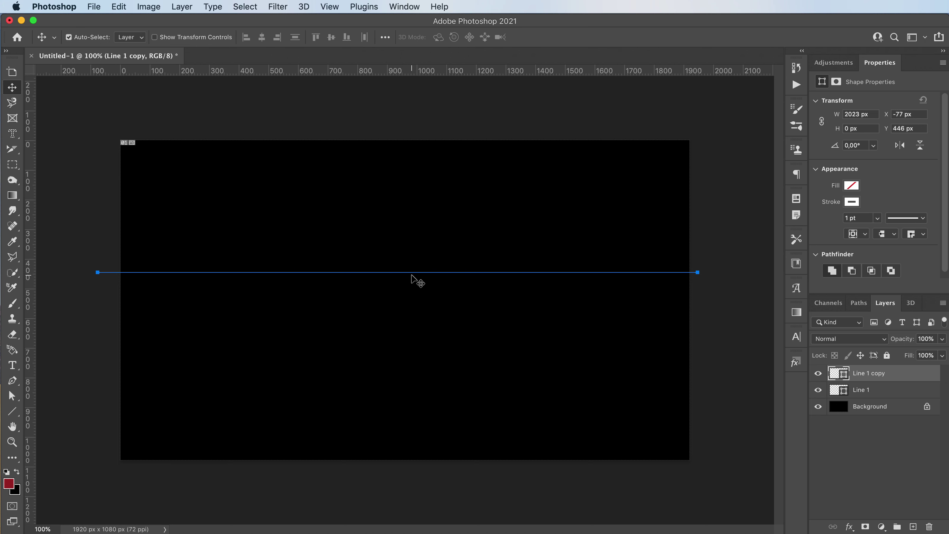
key("shift+Down")
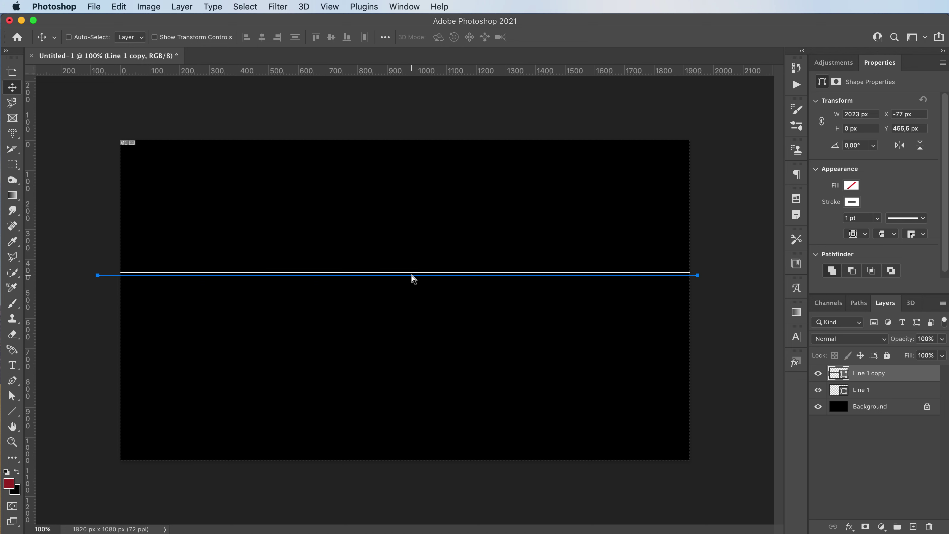
key("super+j")
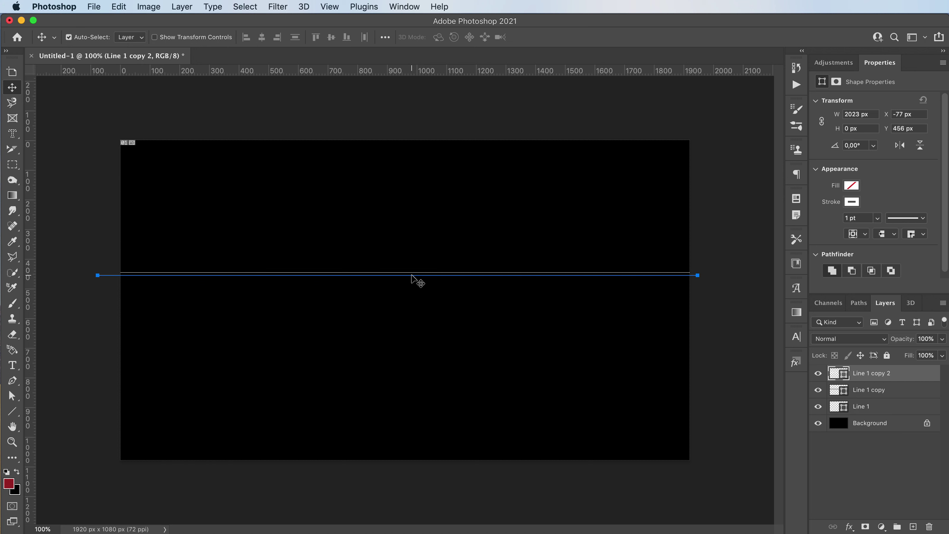
key("shift+Down")
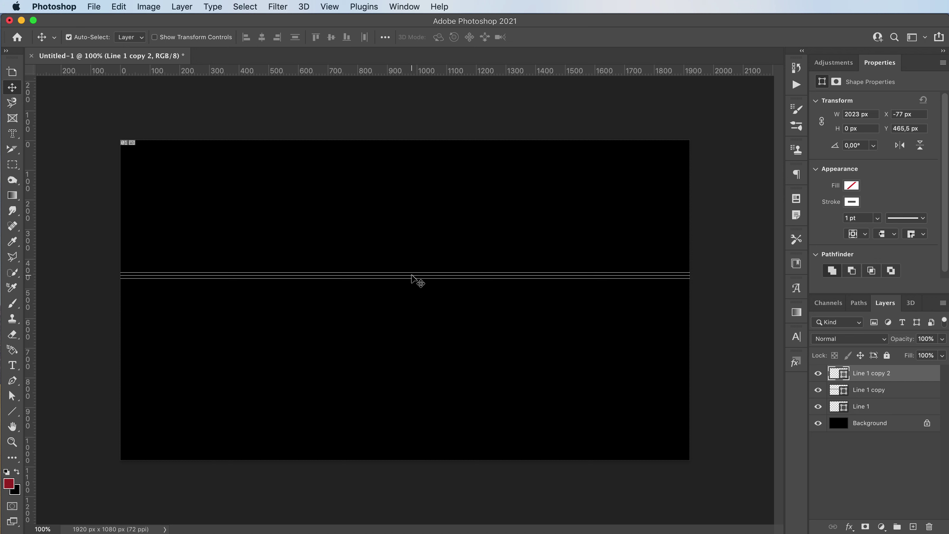
Add three more line copies, each 10 px lower, undoing one misplaced copy along the way.
key("super+j")
key("shift+Down")
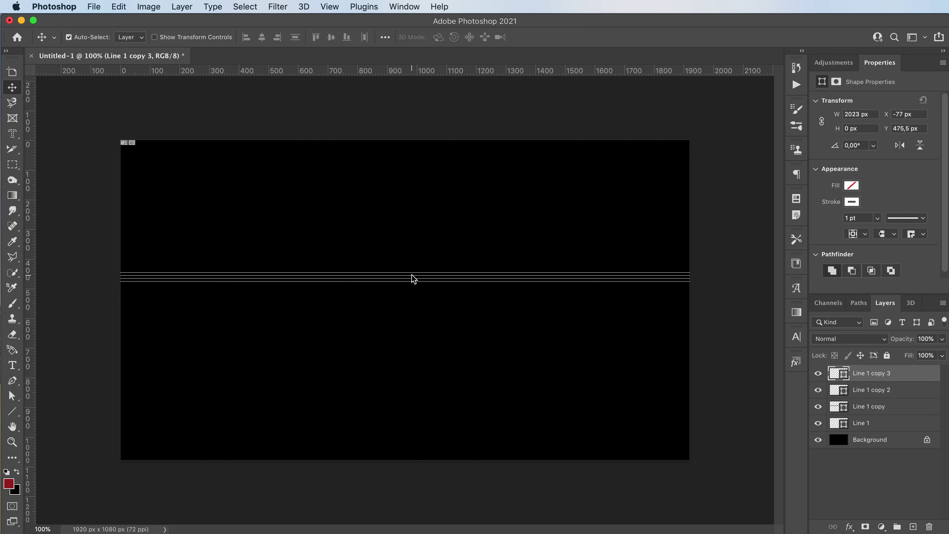
key("super+j")
key("shift+Down")
key("super+j")
key("Down")
key("Down")
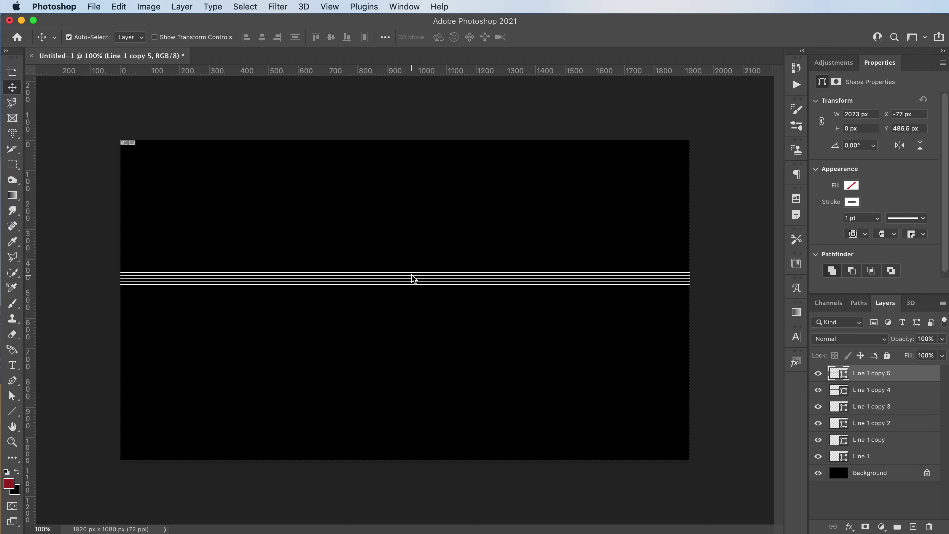
key("super+z")
key("super+z")
key("super+z")
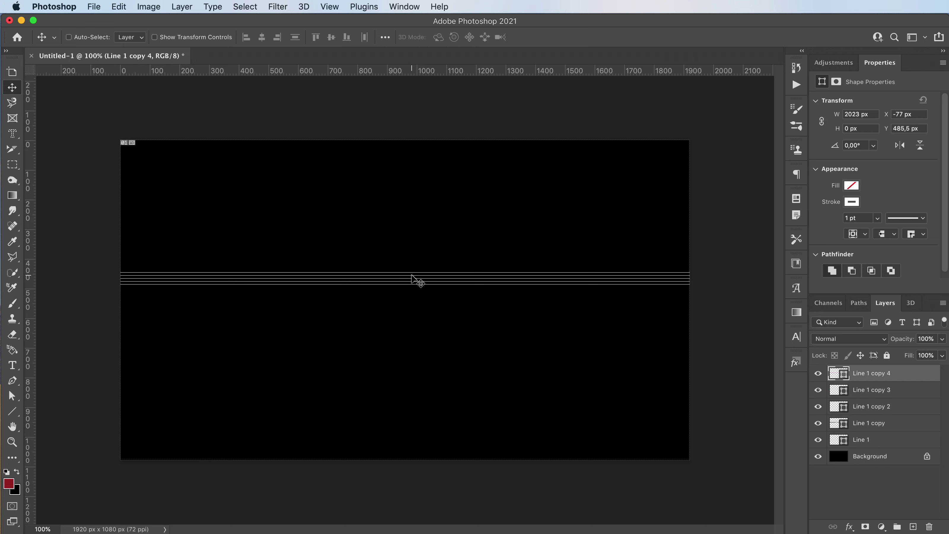
key("super+j")
key("shift+Down")
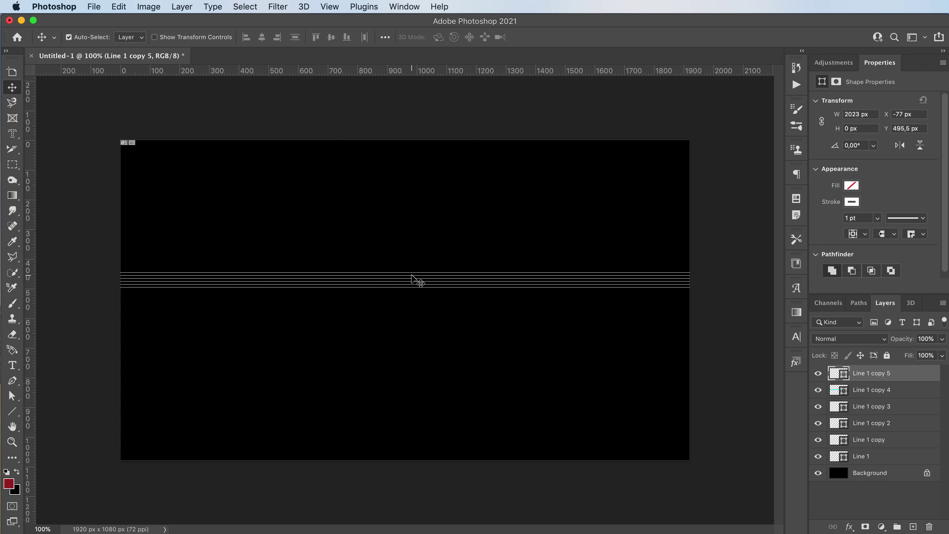
Duplicate the six lines and move the copies just below the originals with an extra 10 px gap.
left_click(893, 457, "shift")
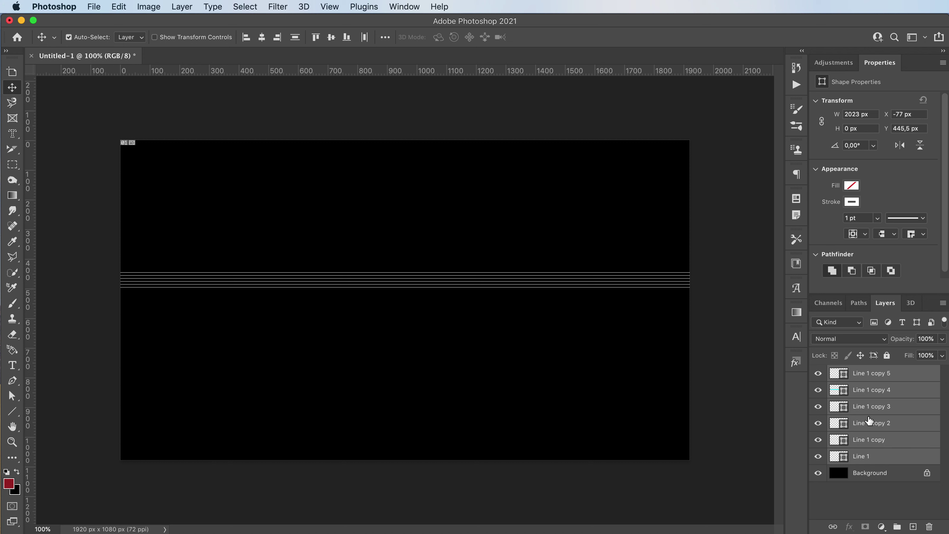
key("super+j")
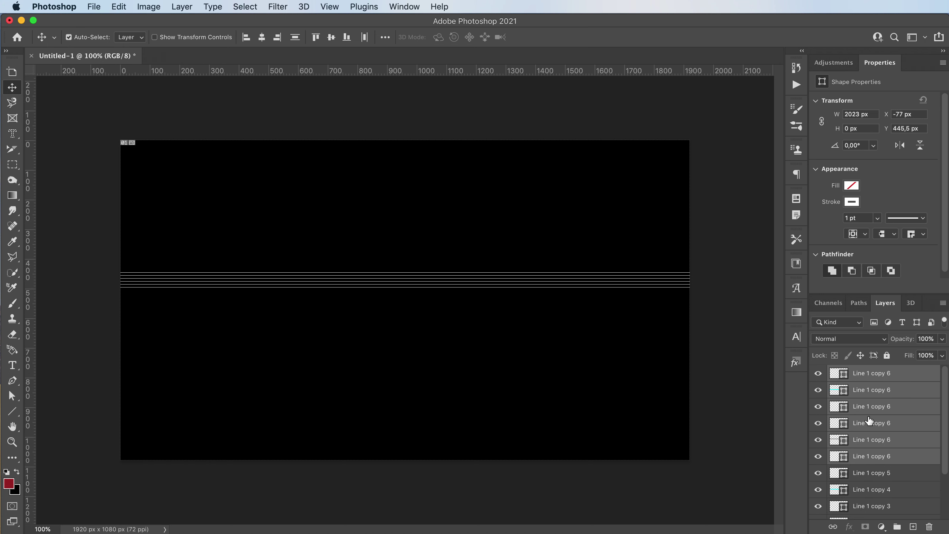
key("super+t")
left_click_drag(515, 285, 516, 302)
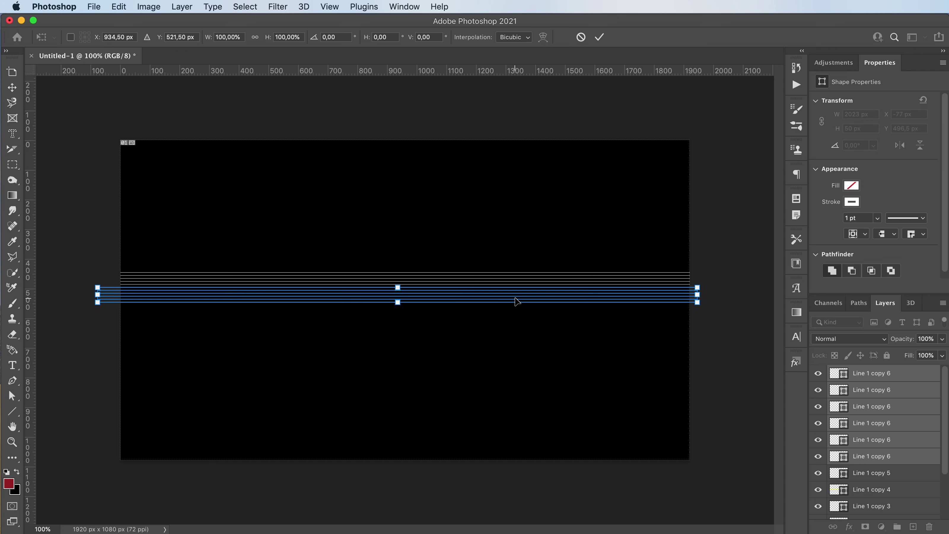
key("shift+Down")
key("Return")
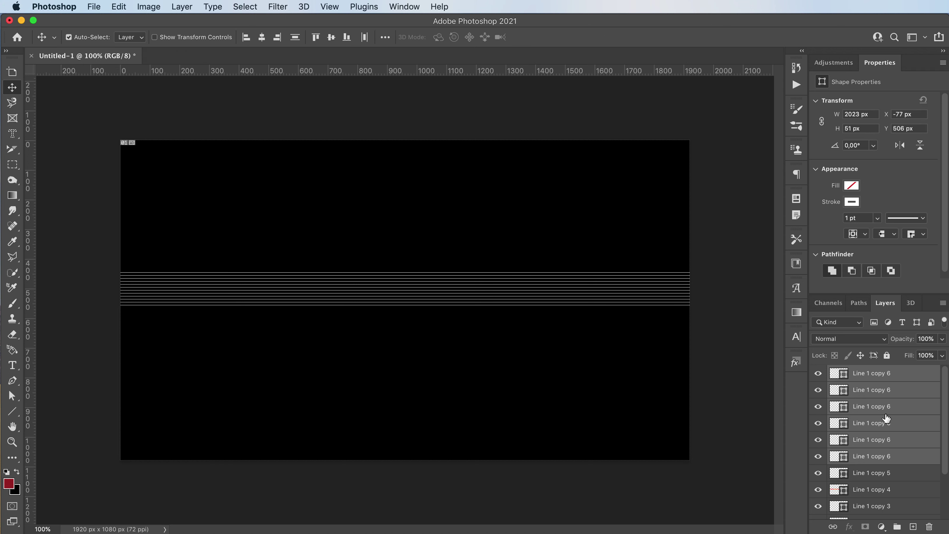
Duplicate all the line layers and shift the copies below the existing set, plus 10 px.
left_click(899, 377)
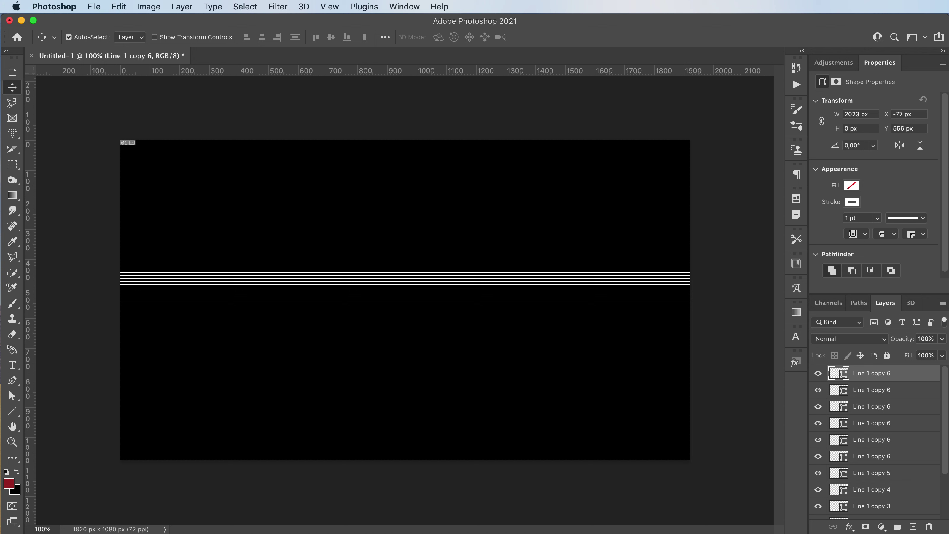
scroll(922, 460, "down", 5)
left_click(893, 496, "shift")
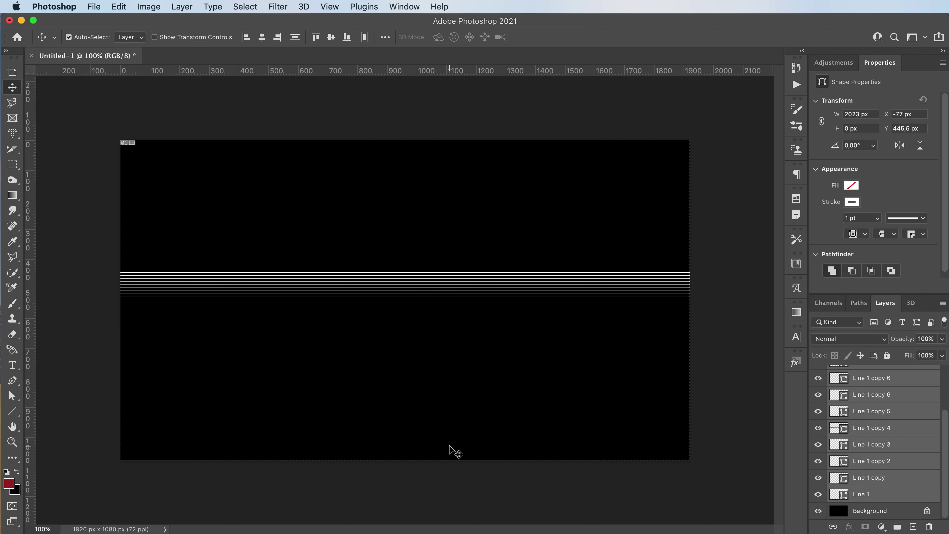
left_click(456, 452, "alt")
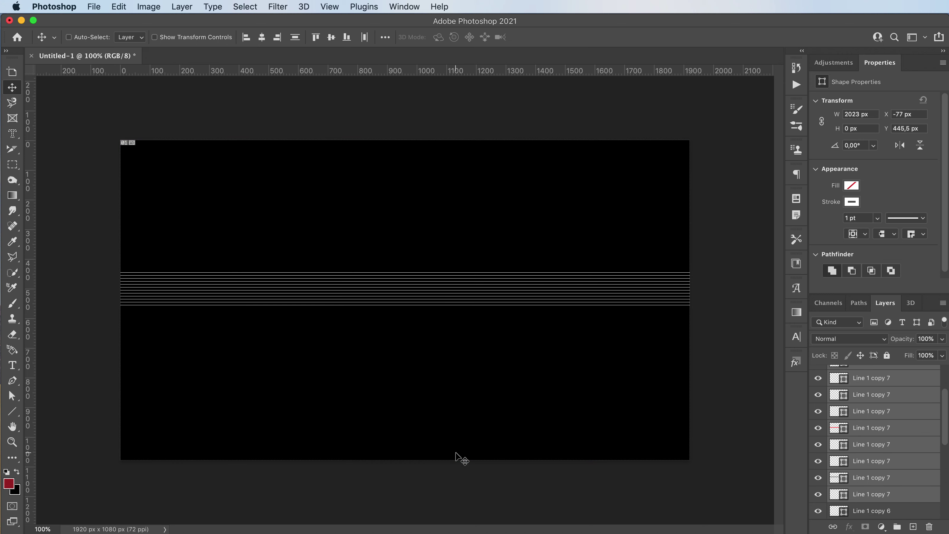
key("super+t")
left_click_drag(450, 284, 450, 320)
key("shift+Down")
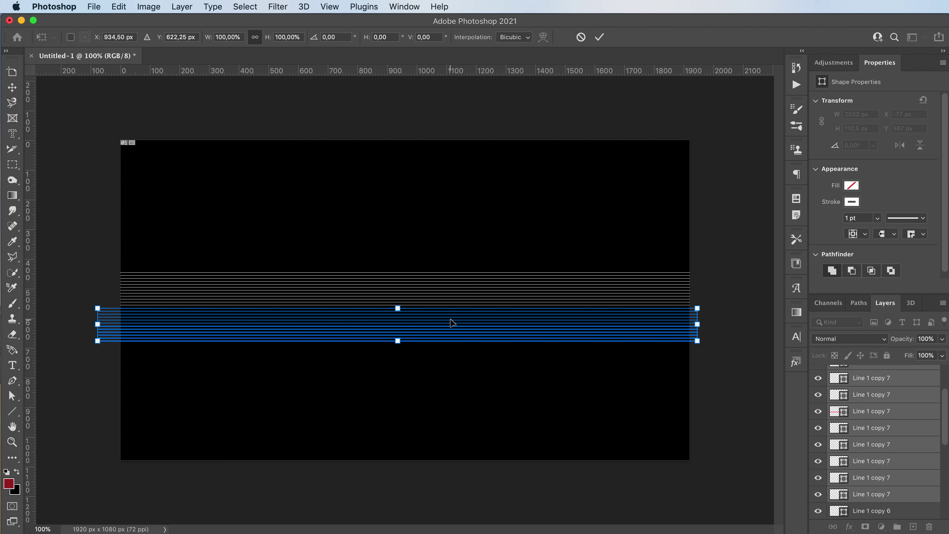
key("Return")
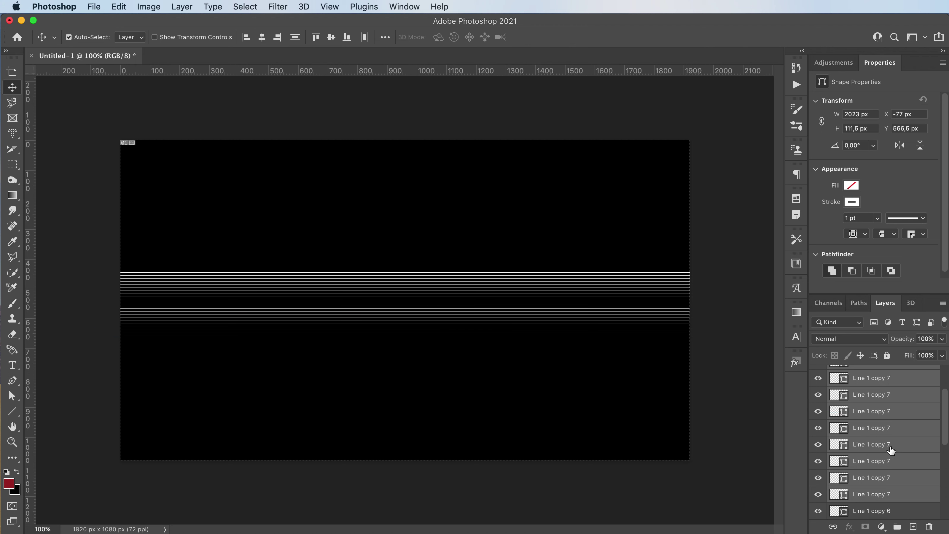
Duplicate the whole line stack again and move it further down below the existing lines.
scroll(890, 457, "down", 5)
left_click(888, 494)
scroll(905, 389, "up", 10)
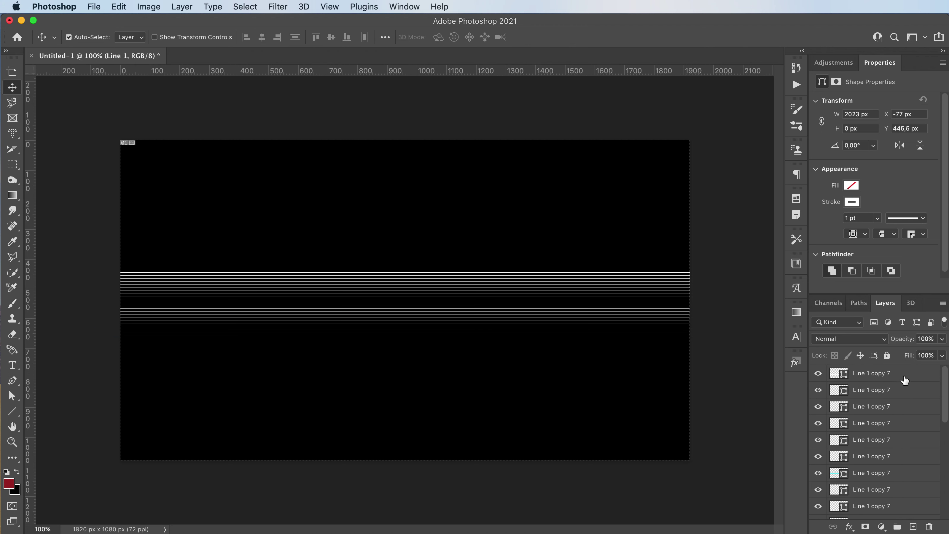
left_click(904, 376, "shift")
key("super+j")
key("super+t")
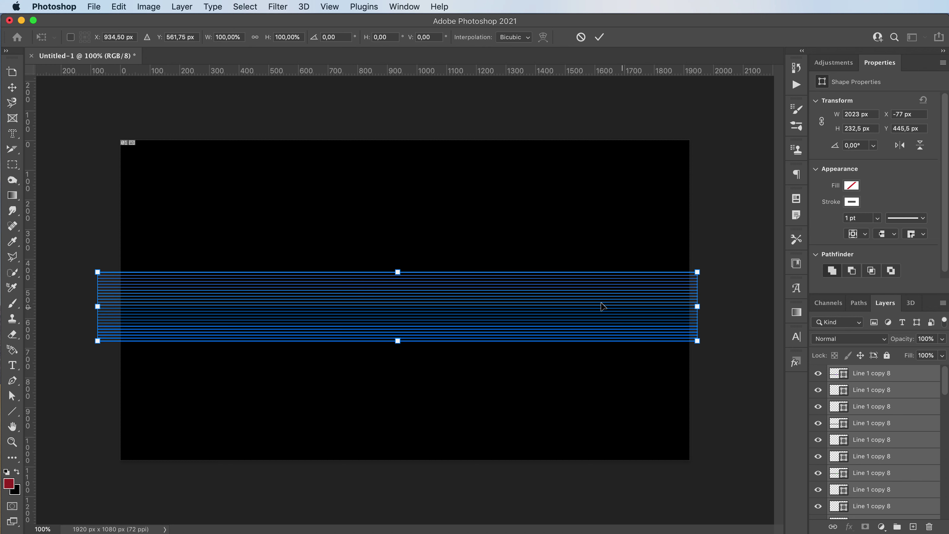
left_click_drag(568, 302, 568, 367)
key("shift+Down")
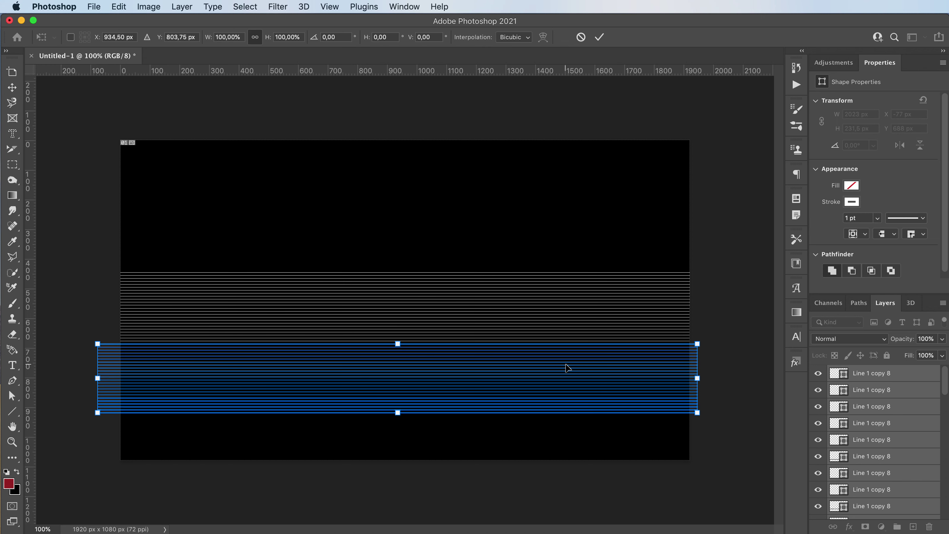
key("Return")
Duplicate the lines once more and move the copies down to the canvas bottom.
key("super+j")
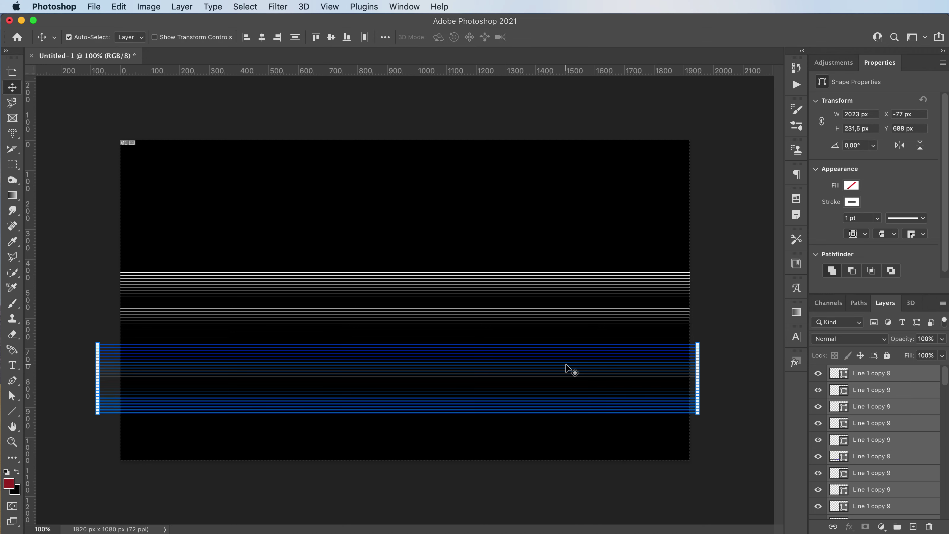
key("super+t")
left_click_drag(565, 365, 565, 437)
key("Return")
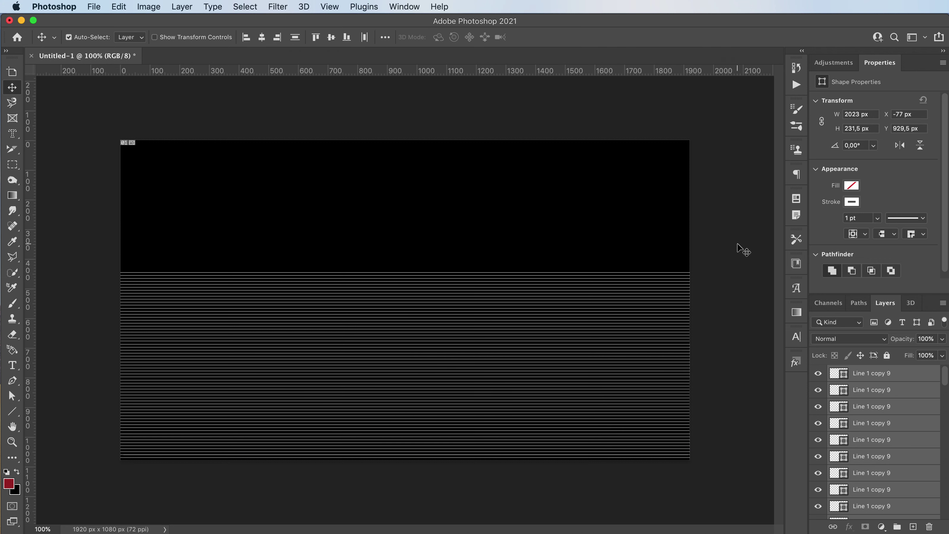
Group all the line layers into Group 1 and duplicate the group.
left_click(899, 375)
scroll(886, 441, "down", 5)
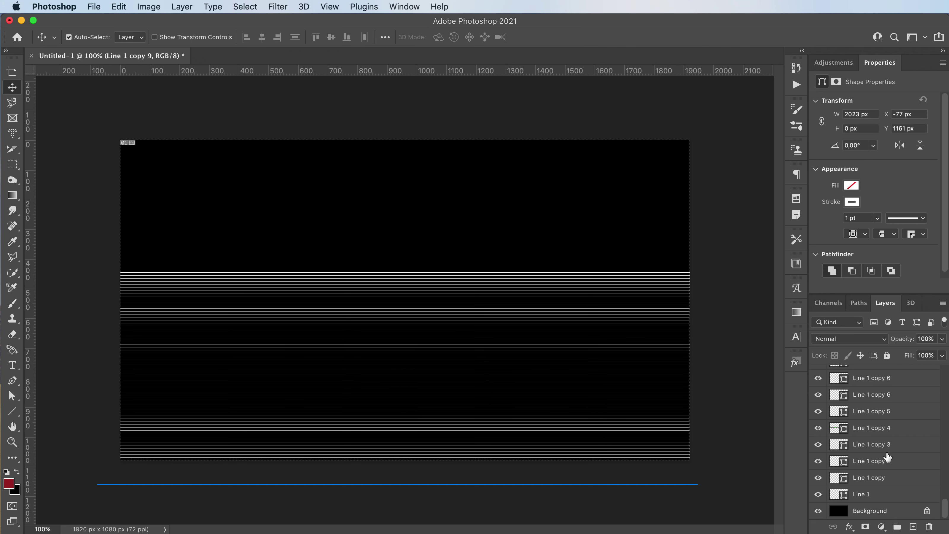
left_click(890, 495, "shift")
key("super+g")
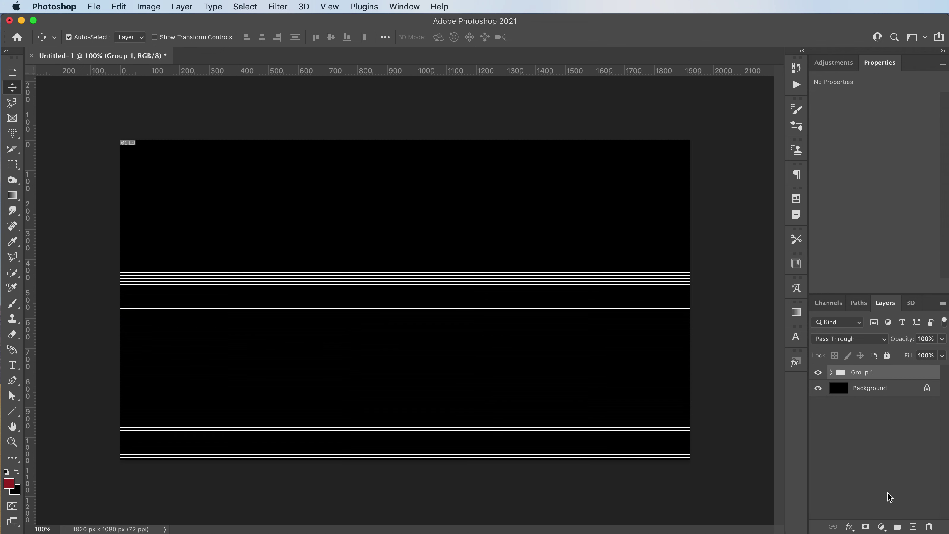
key("super+j")
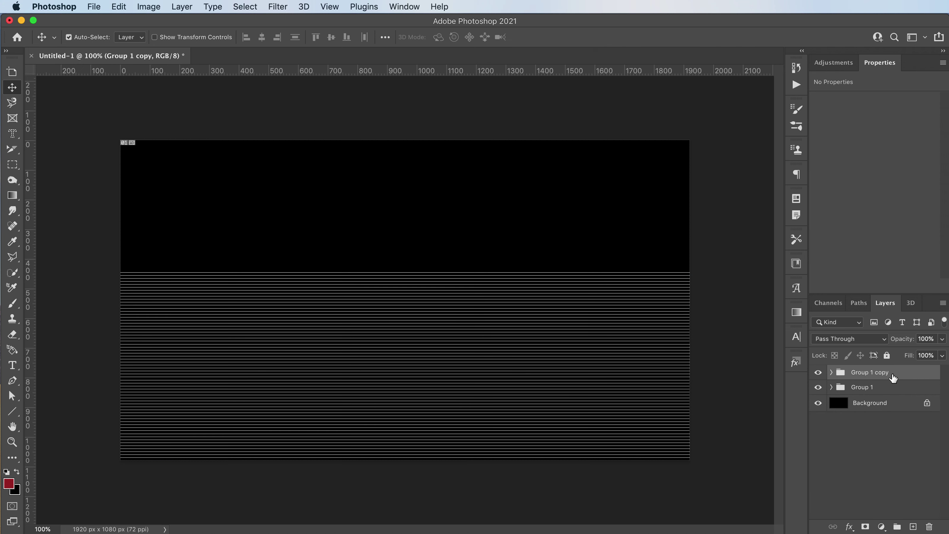
Merge Group 1 copy into a single pixel layer and hide the original Group 1.
right_click(898, 376)
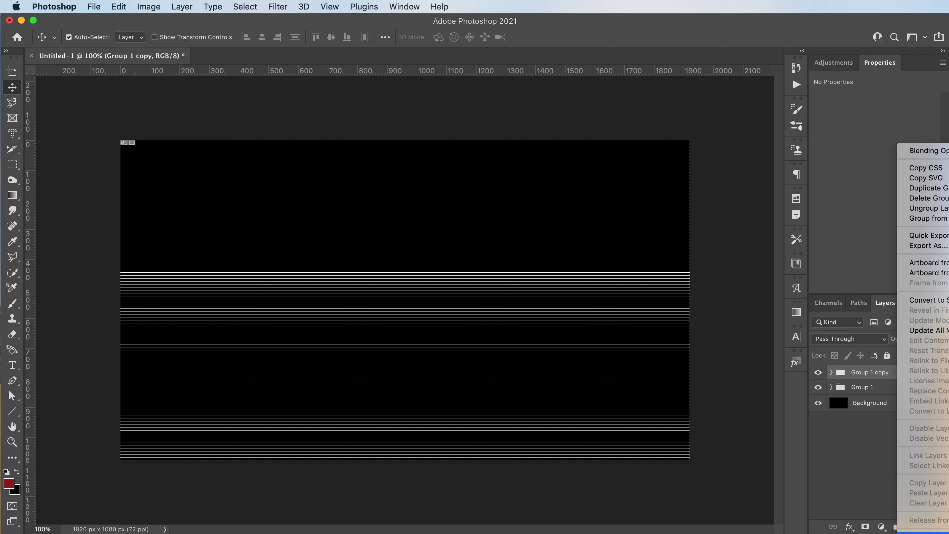
left_click(924, 531)
left_click(818, 390)
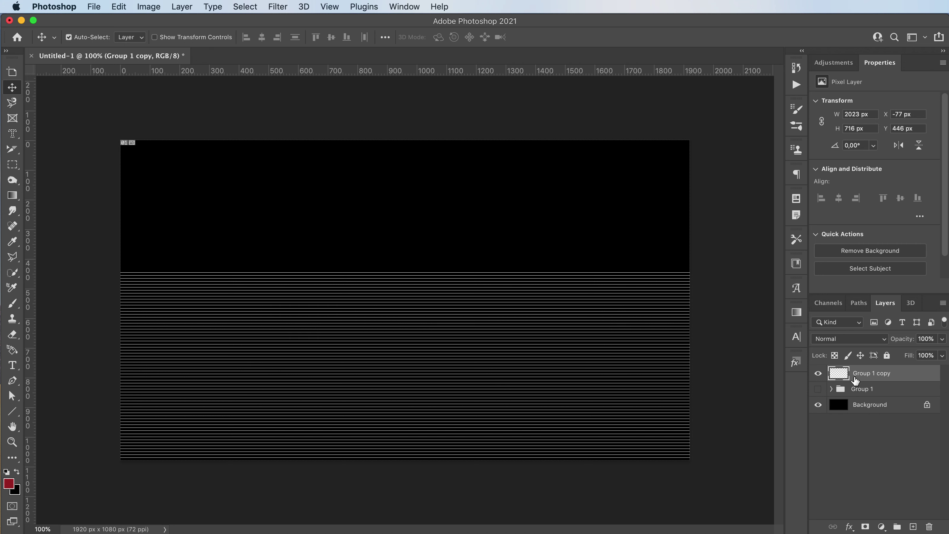
left_click(818, 374)
left_click(819, 374)
Open Filter > Liquify on the merged lines, enlarge its workspace, and resize the brush to 743.
left_click(272, 5)
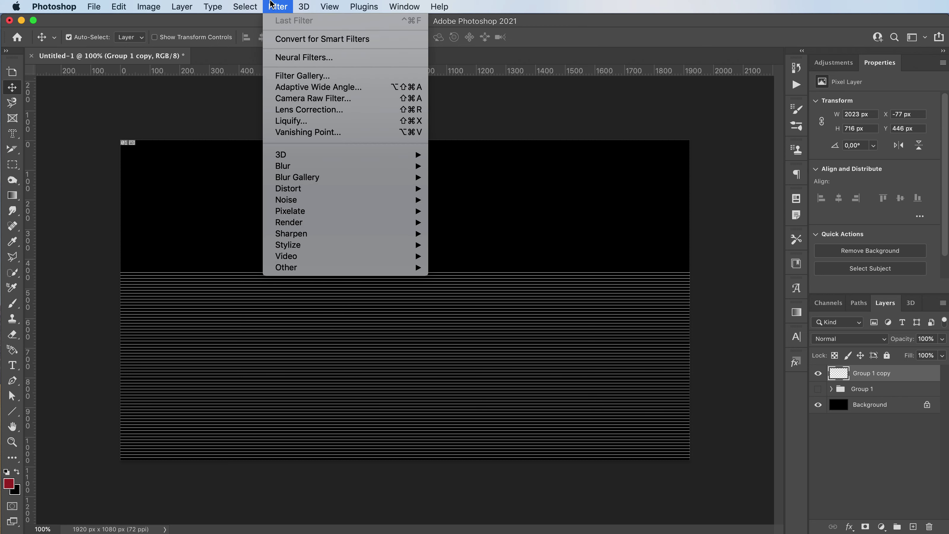
left_click(290, 123)
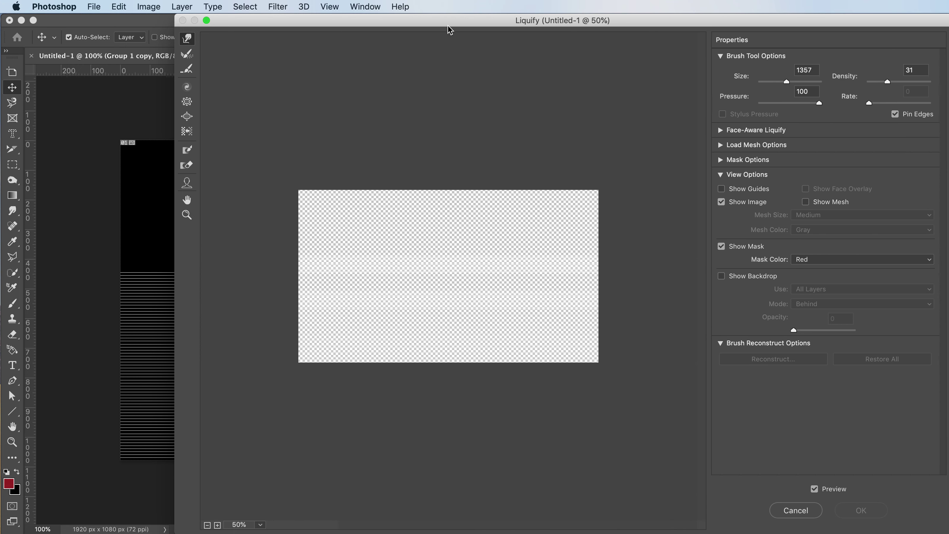
left_click_drag(449, 23, 274, 4)
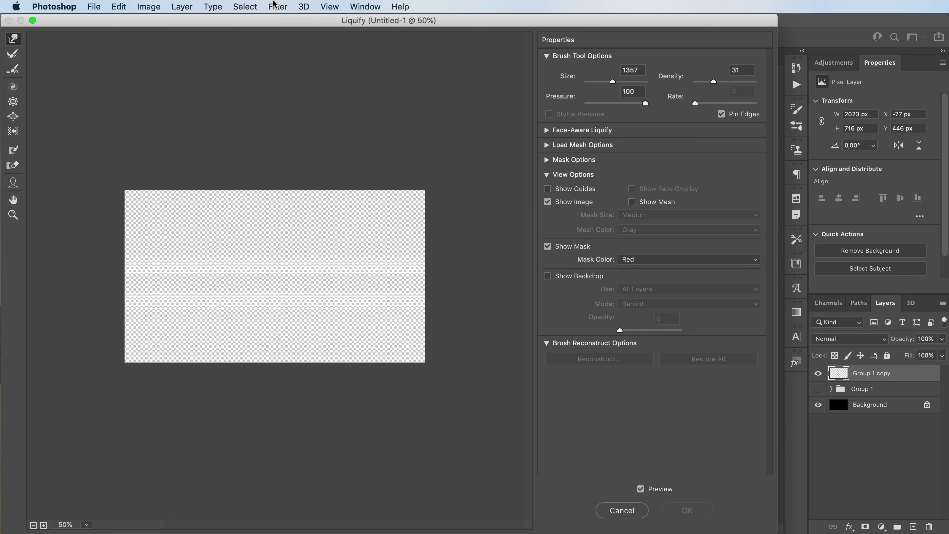
left_click_drag(776, 529, 946, 523)
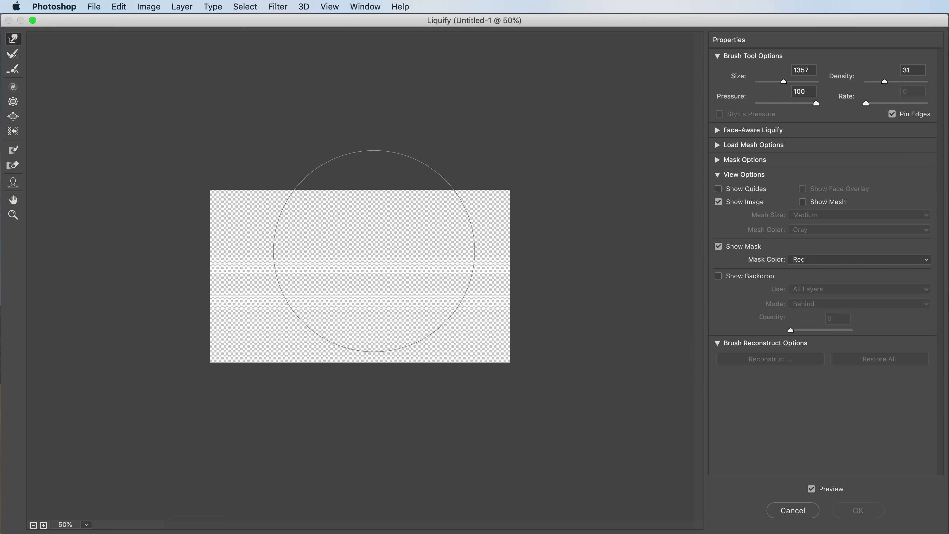
mouse_move(348, 225)
left_mouse_down()
mouse_move(210, 227)
mouse_move(369, 225)
mouse_move(197, 240)
mouse_move(227, 242)
mouse_move(212, 237)
left_mouse_up()
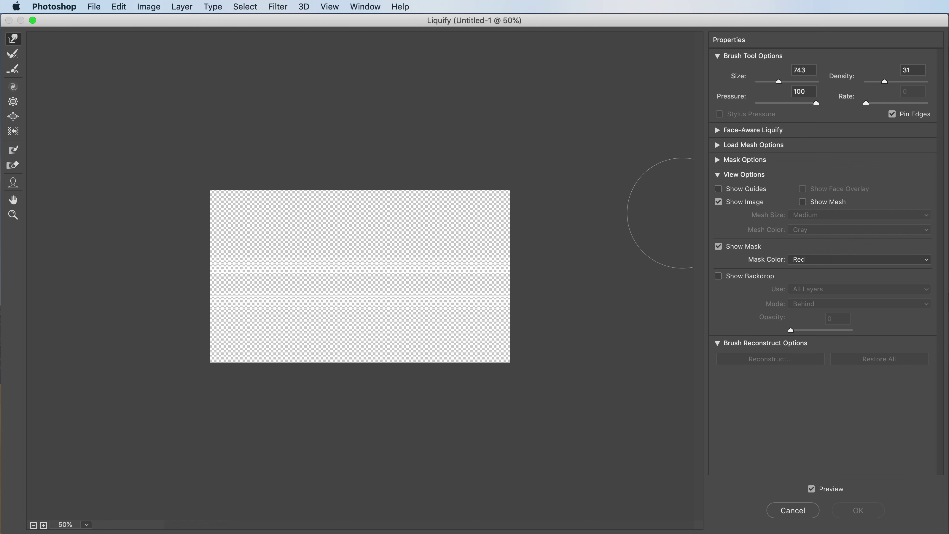
Paint across the lines with a 960-size Bloat brush to warp them into waves, then apply.
left_click(14, 118)
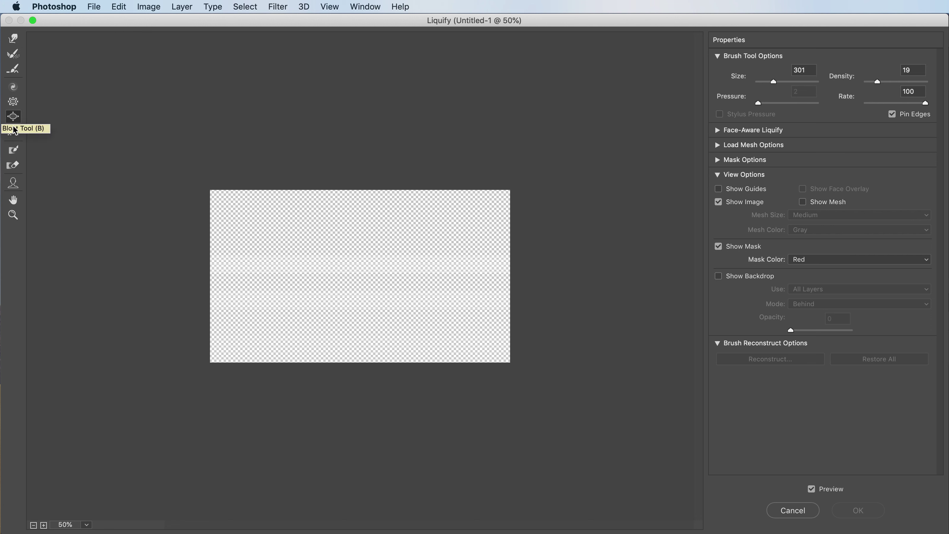
left_click(260, 318)
left_click_drag(292, 318, 340, 320)
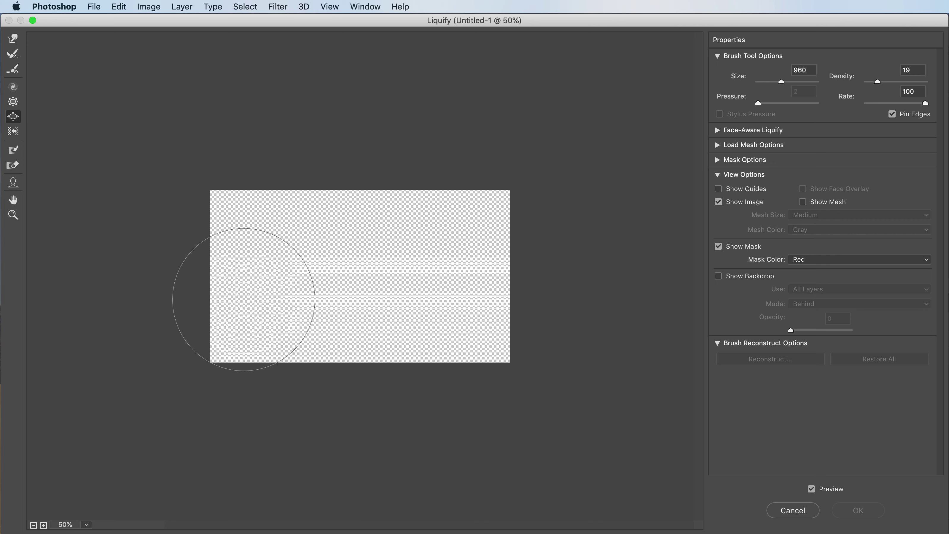
left_click(244, 293)
mouse_move(364, 319)
left_mouse_down()
mouse_move(454, 275)
mouse_move(511, 307)
mouse_move(494, 359)
mouse_move(376, 322)
mouse_move(297, 244)
mouse_move(218, 346)
mouse_move(278, 403)
mouse_move(359, 312)
mouse_move(434, 286)
mouse_move(371, 350)
mouse_move(265, 250)
mouse_move(189, 275)
mouse_move(308, 250)
mouse_move(441, 271)
mouse_move(513, 365)
left_mouse_up()
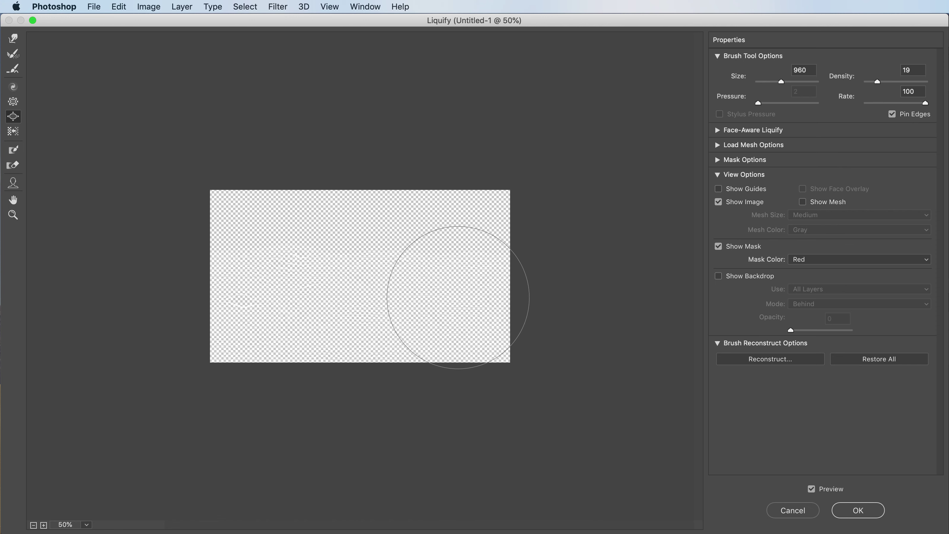
left_click(857, 511)
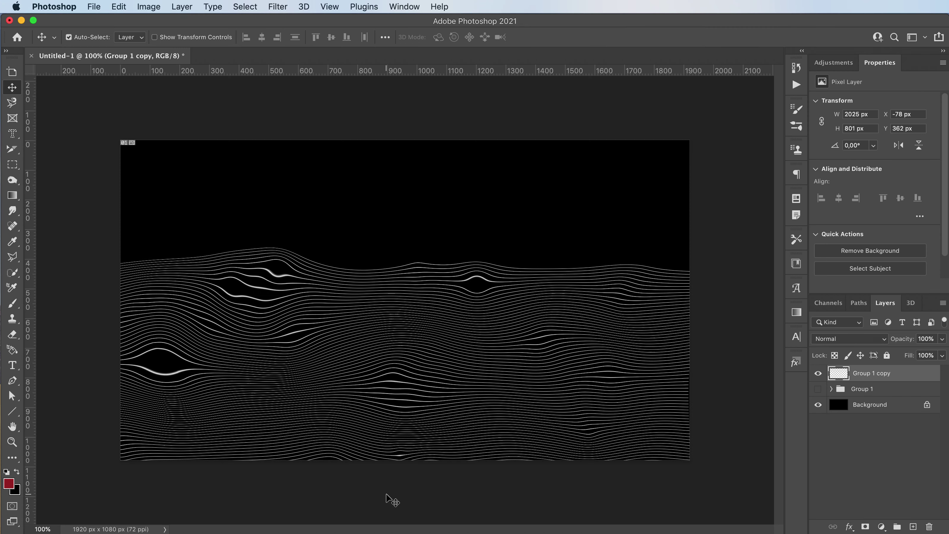
Select the hidden Group 1 row in the Layers panel as the active layer.
left_click(886, 458)
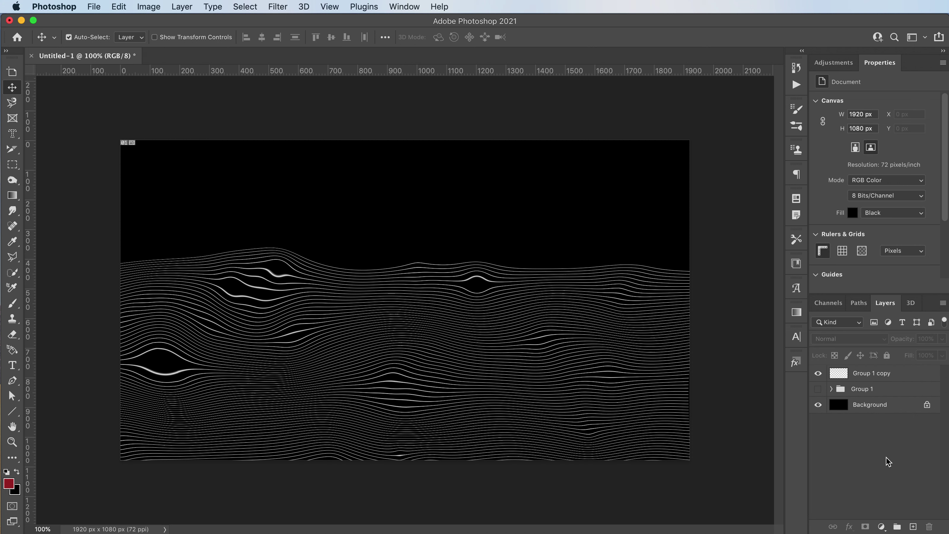
left_click(905, 374)
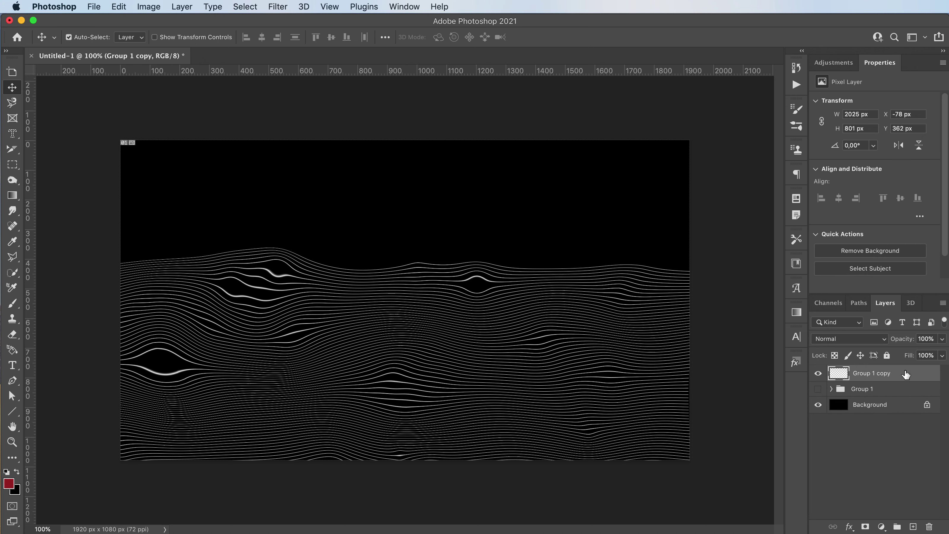
left_click(894, 393)
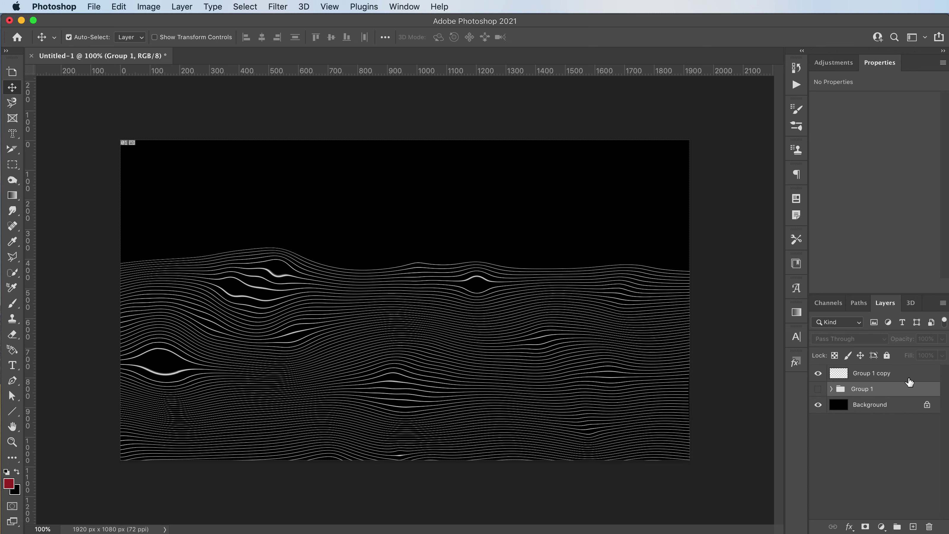
Add MARGHERITAVOX as a text layer, scaled up about 588% and moved toward the centre.
left_click(12, 364)
left_click(351, 225)
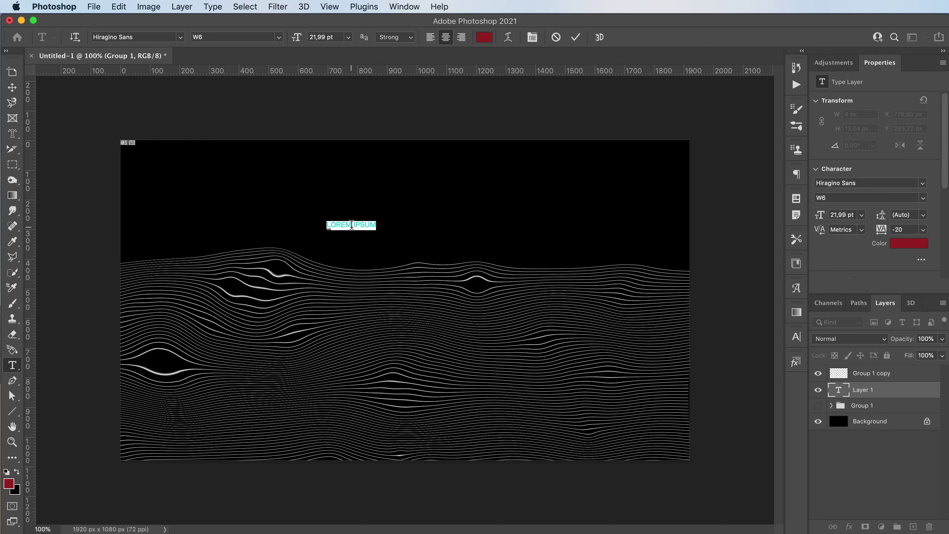
type("MARG")
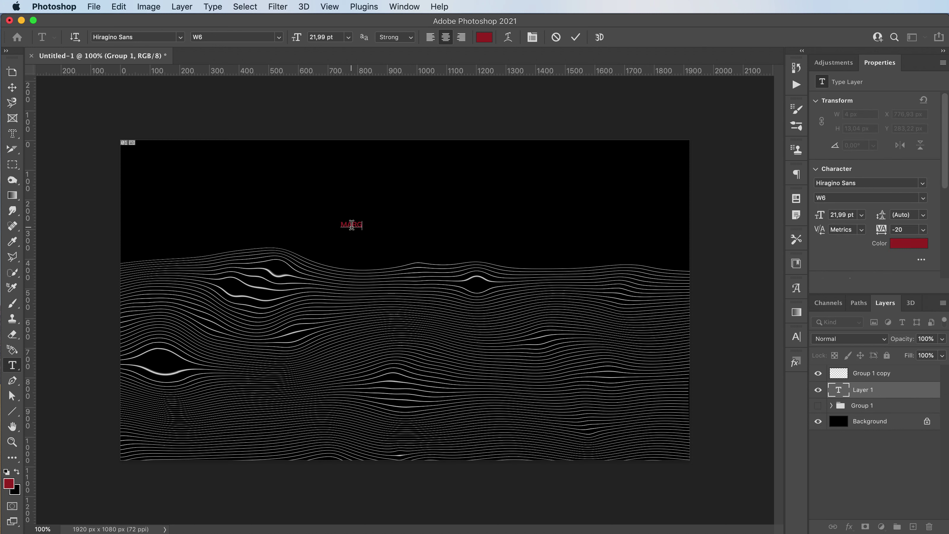
type("HERITAVOX")
left_click(12, 87)
key("super+t")
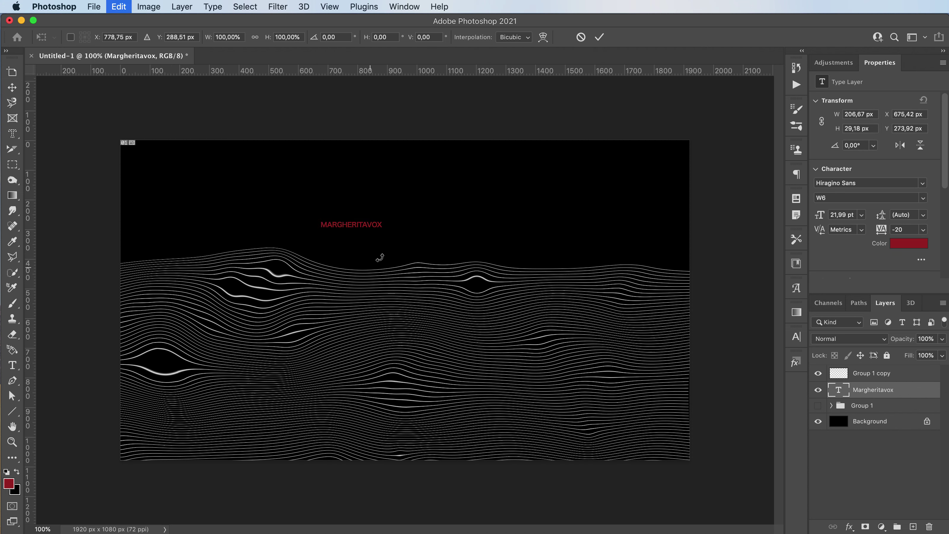
left_click_drag(385, 227, 680, 225)
left_click_drag(619, 228, 559, 255)
key("Return")
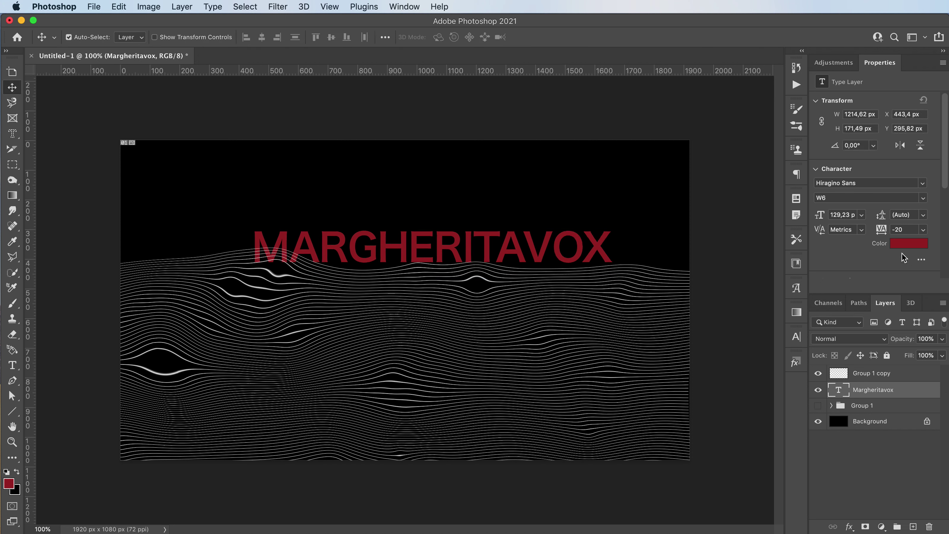
Set the MARGHERITAVOX text colour to white.
left_click(910, 244)
left_click_drag(429, 226, 335, 145)
left_click(585, 141)
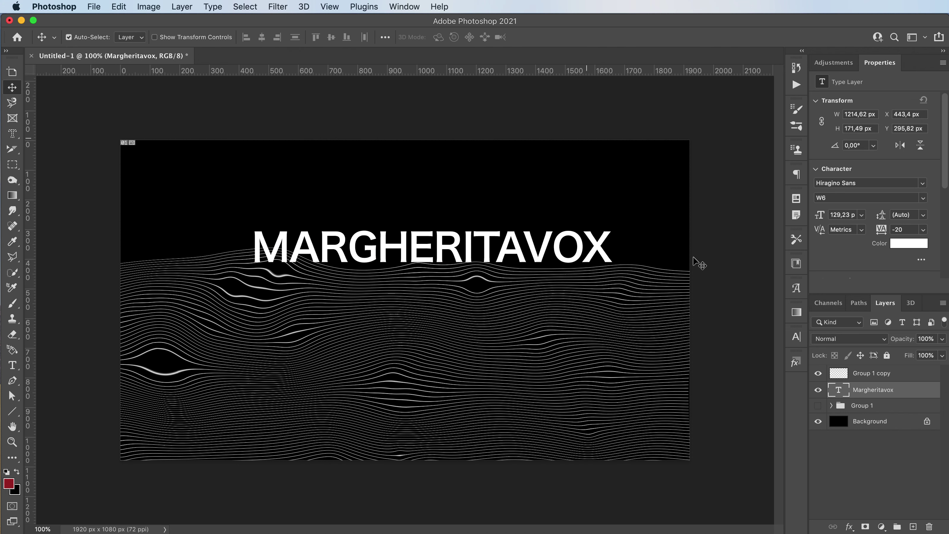
Give MARGHERITAVOX a white 14 px outer glow at 74% opacity, then open Group 1 copy's layer style.
double_click(907, 394)
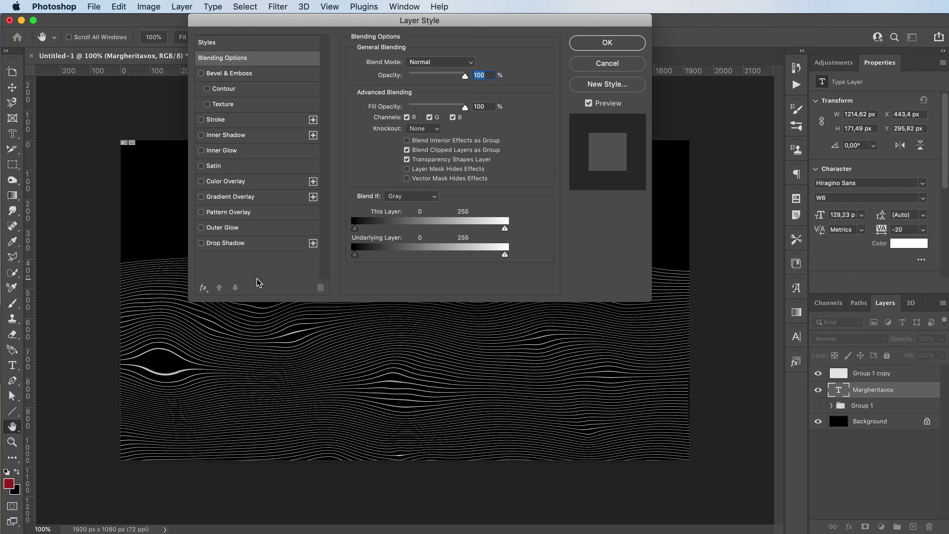
left_click_drag(239, 22, 575, 168)
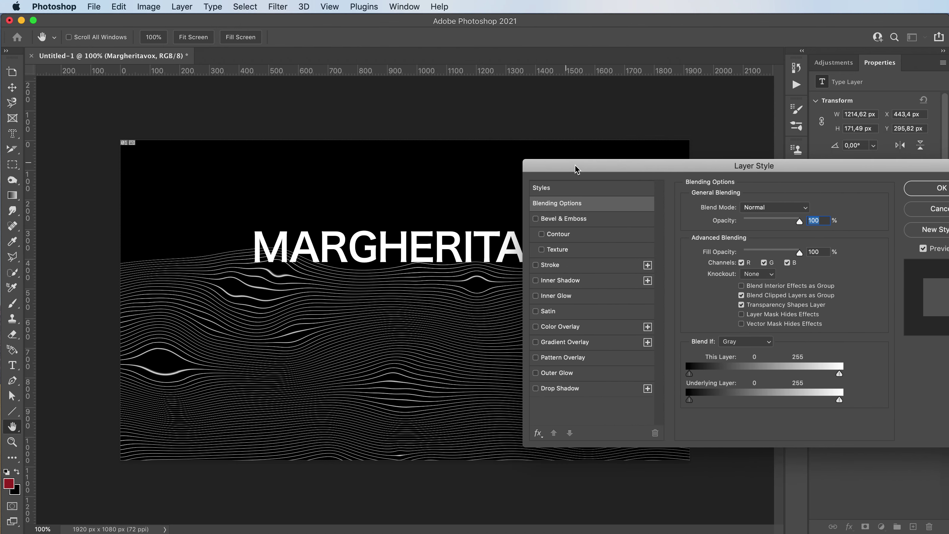
left_click(572, 374)
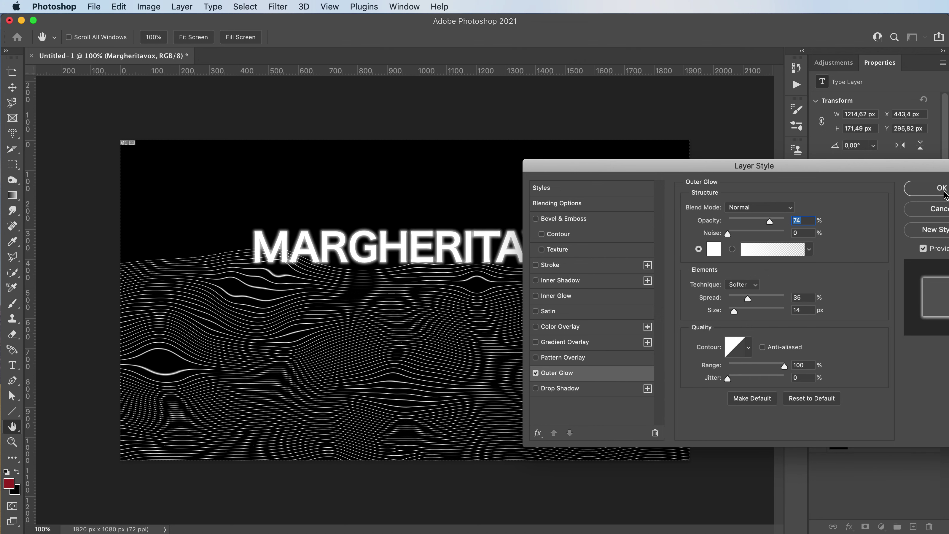
left_click_drag(891, 171, 848, 179)
left_click(900, 198)
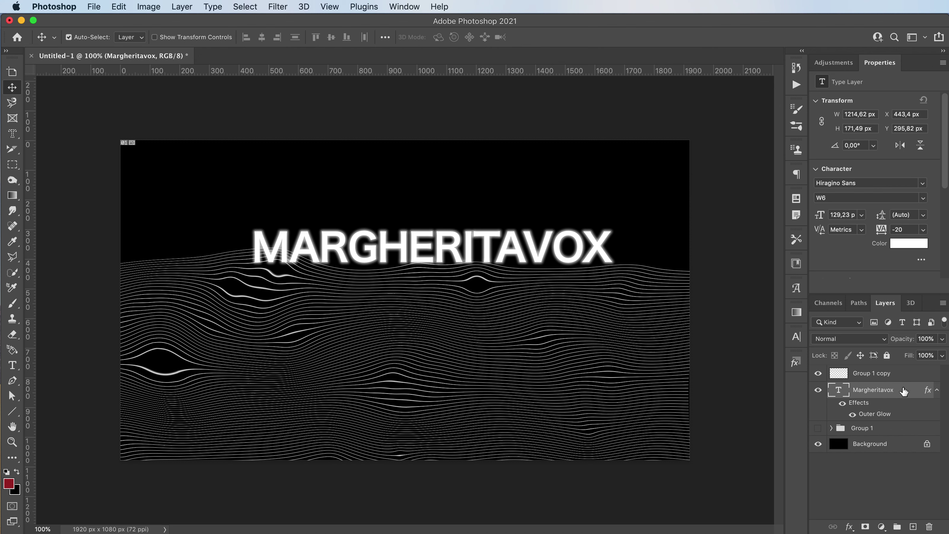
double_click(908, 373)
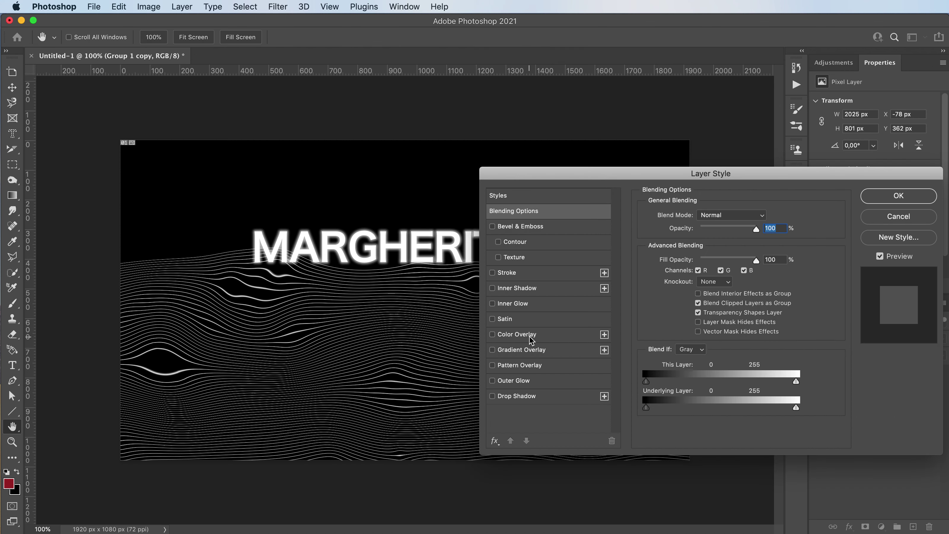
Add a white outer glow to Group 1 copy's wavy lines: 100% opacity, 10% spread, 21 px size.
left_click(531, 380)
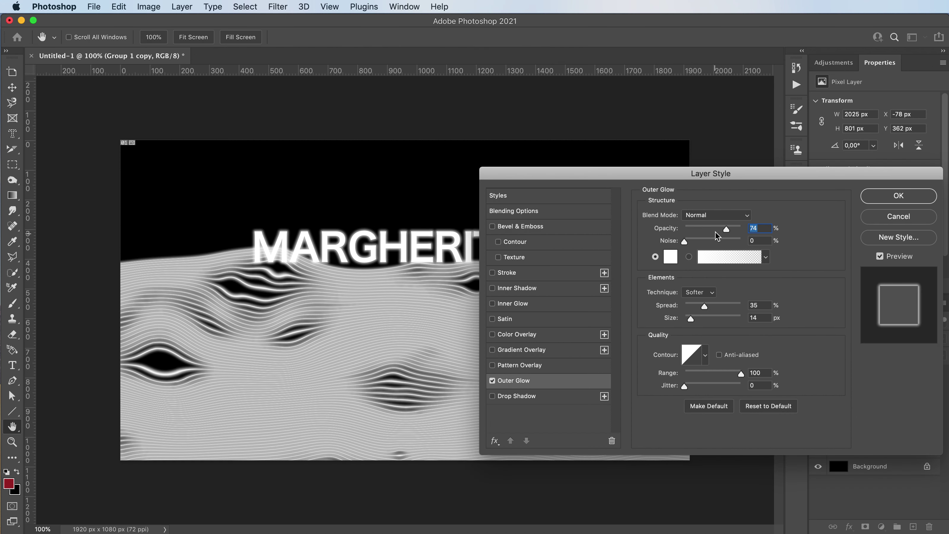
left_click_drag(725, 229, 705, 228)
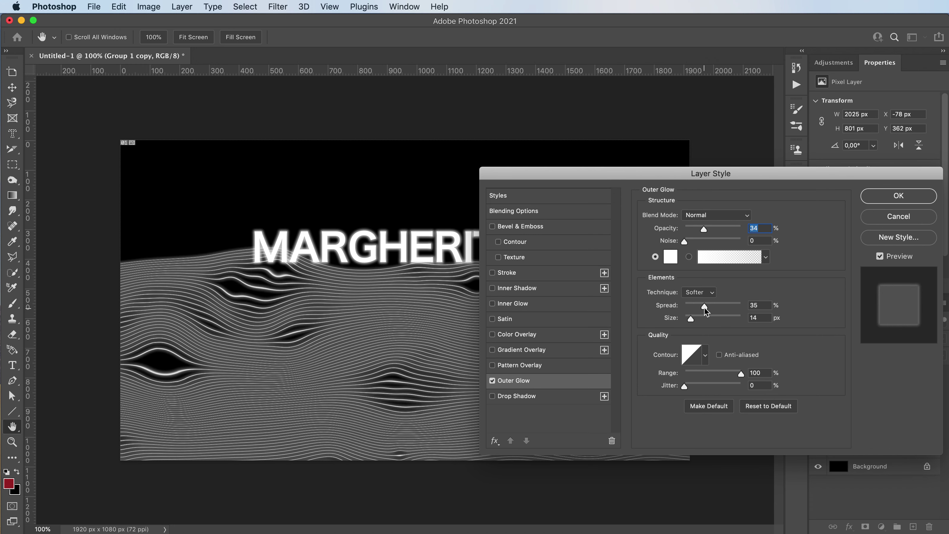
mouse_move(706, 312)
left_mouse_down()
mouse_move(692, 305)
mouse_move(702, 316)
mouse_move(693, 316)
left_mouse_up()
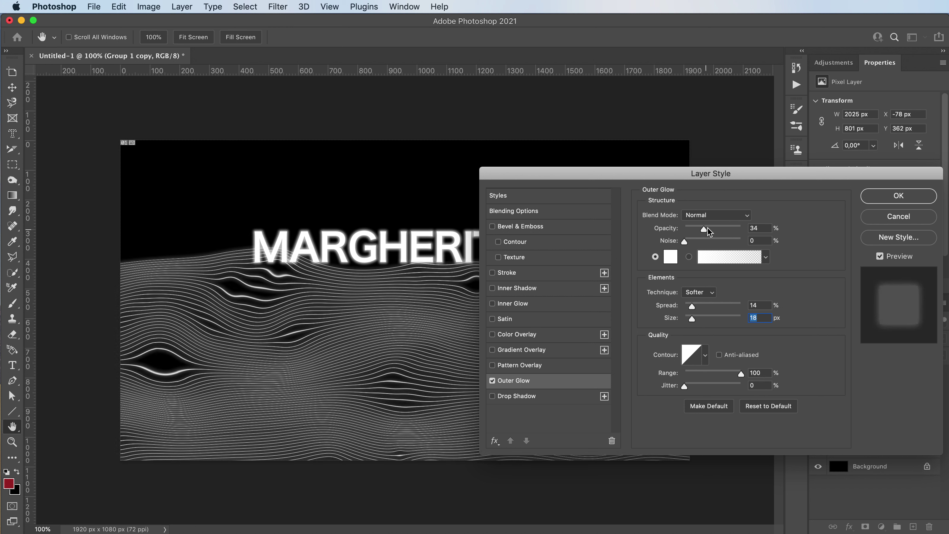
left_click_drag(709, 231, 747, 229)
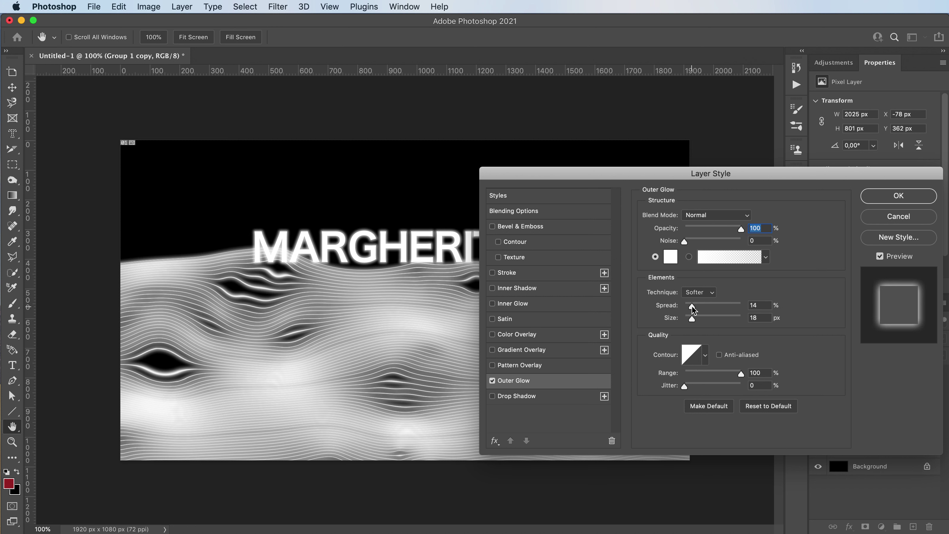
mouse_move(692, 306)
left_mouse_down()
mouse_move(690, 322)
mouse_move(700, 314)
left_mouse_up()
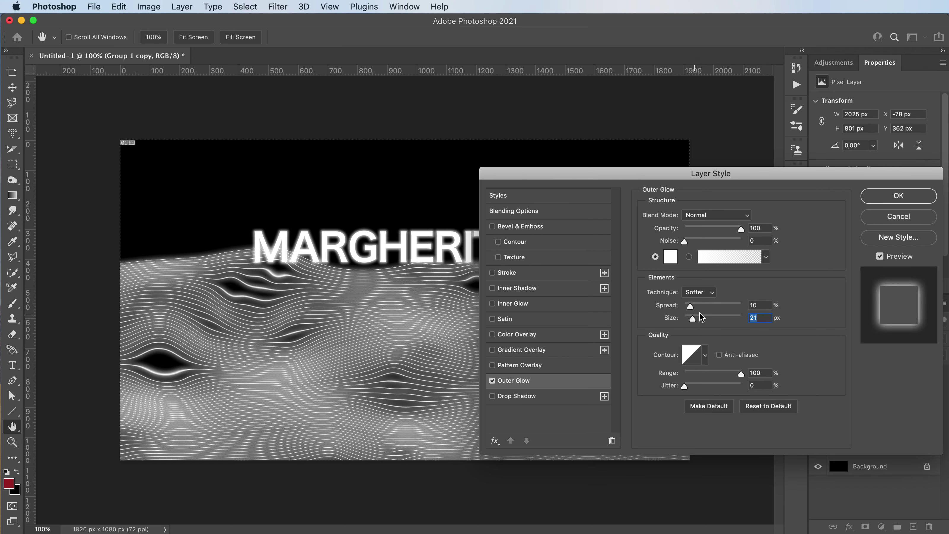
left_click(875, 197)
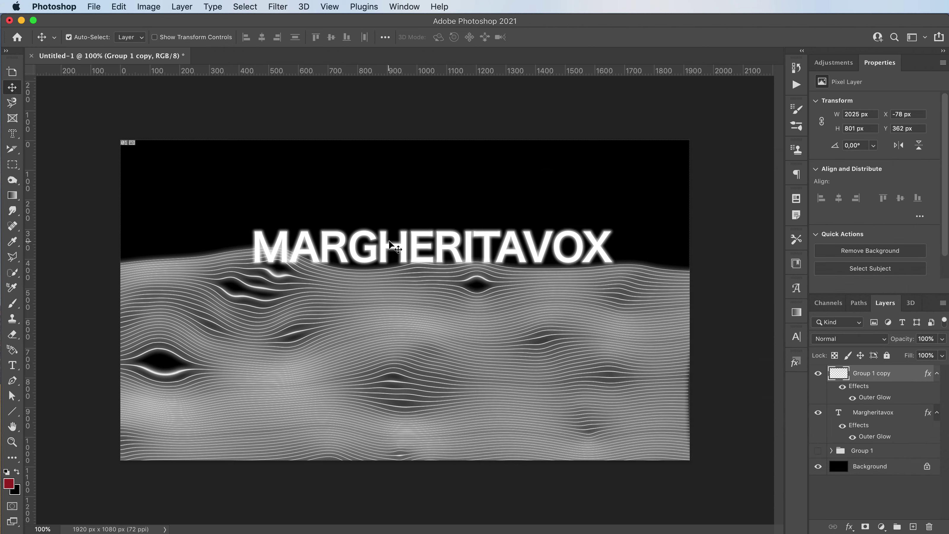
Remove the MARGHERITAVOX text layer so only the glowing wavy lines remain over black.
left_click(899, 413)
key("Delete")
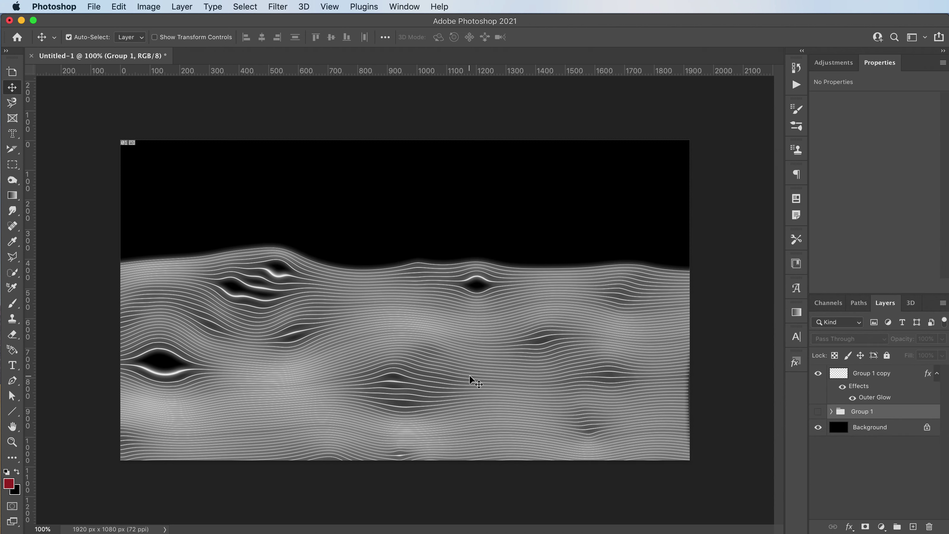